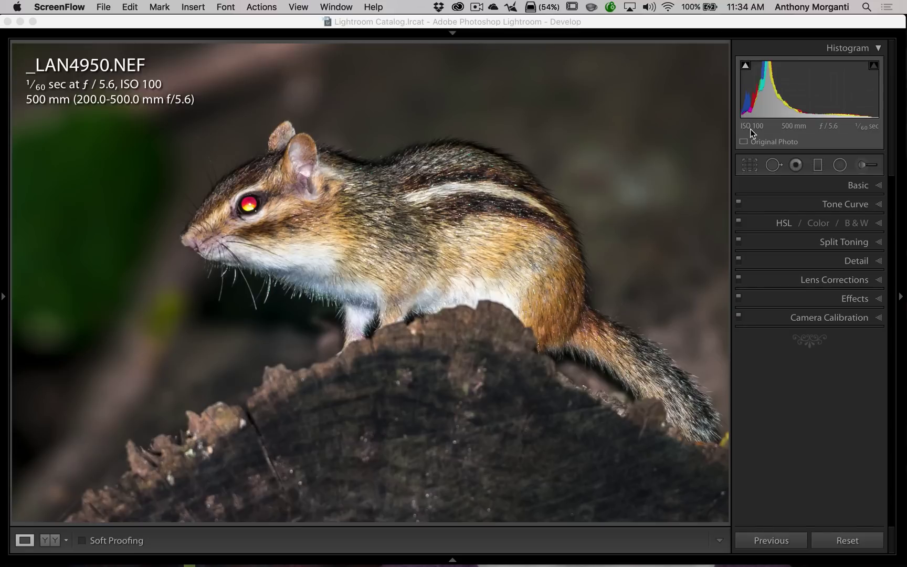
Activate the Red Eye Correction tool and size its correction circle with the bracket keys
left_click(795, 164)
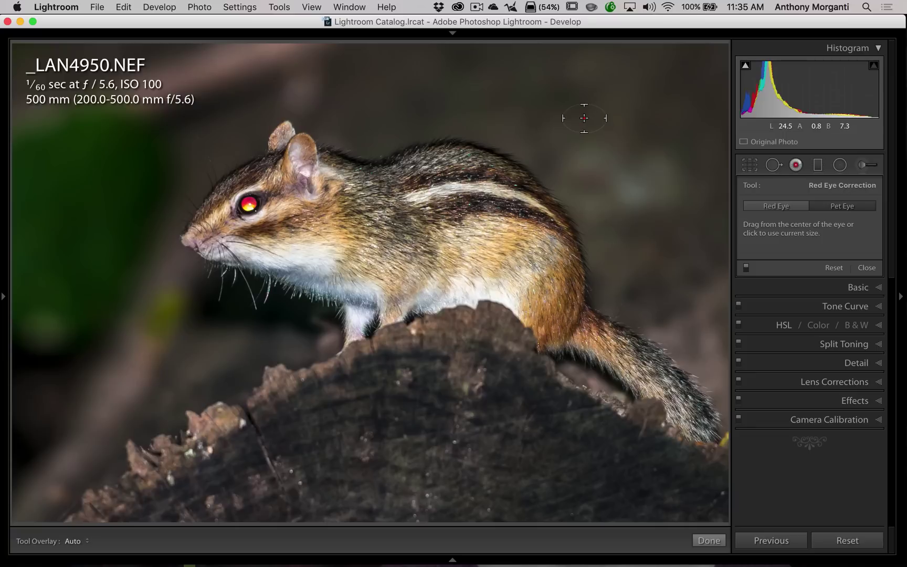
key("bracketright")
key("bracketright")
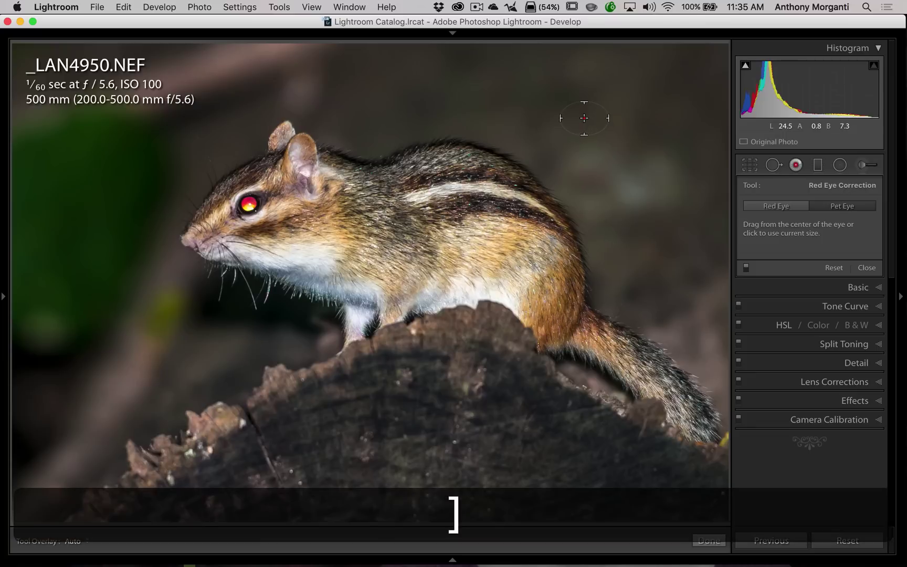
key("bracketleft")
key("bracketleft")
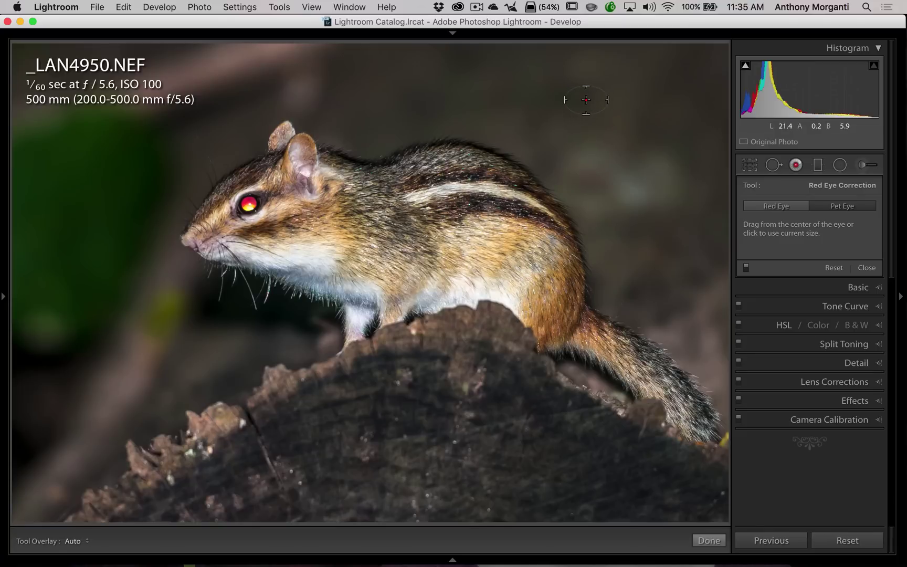
scroll(586, 99, "up", 2)
scroll(586, 116, "down", 2)
Apply a Pet Eye correction to the chipmunk's eye and set Pupil Size to 92
left_click(250, 203)
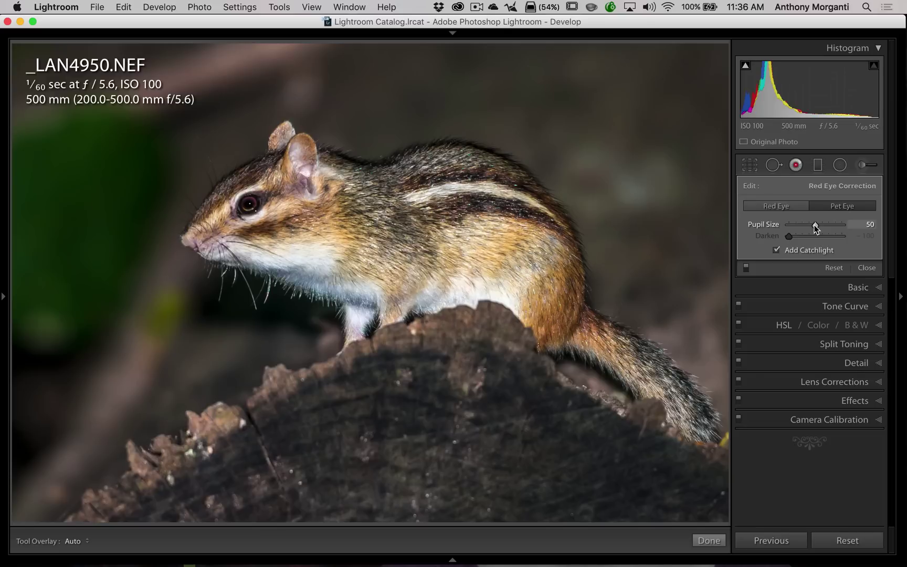
left_click_drag(814, 224, 866, 226)
left_click_drag(836, 224, 832, 225)
left_click_drag(831, 224, 836, 226)
left_click_drag(834, 224, 837, 225)
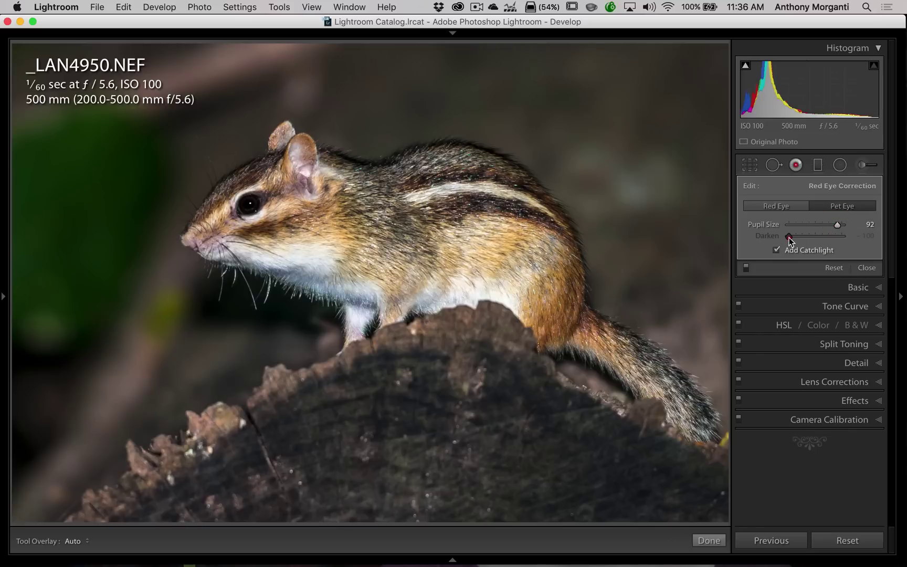
Keep Add Catchlight on, raise Pupil Size to 94, and reselect the eye correction
left_click(836, 238)
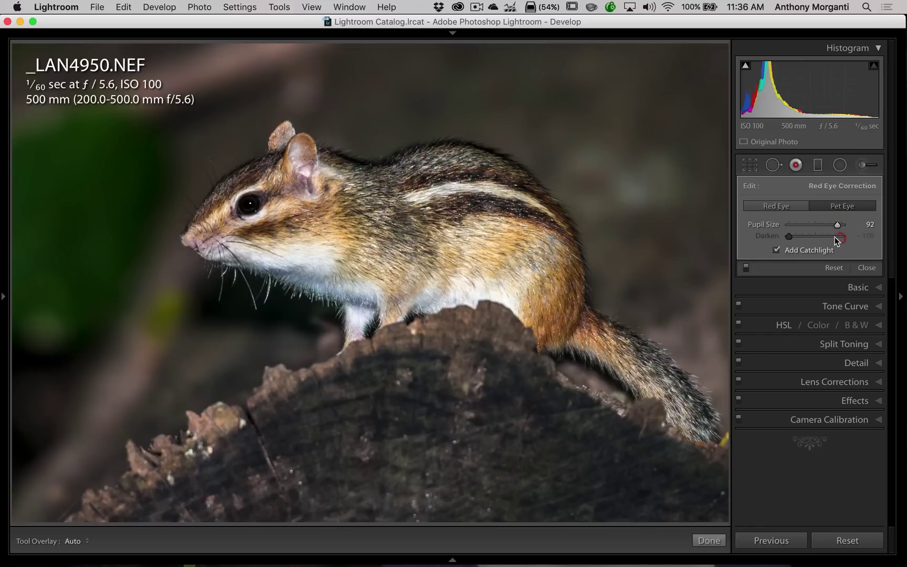
left_click(776, 249)
left_click(776, 250)
left_click_drag(839, 227, 839, 226)
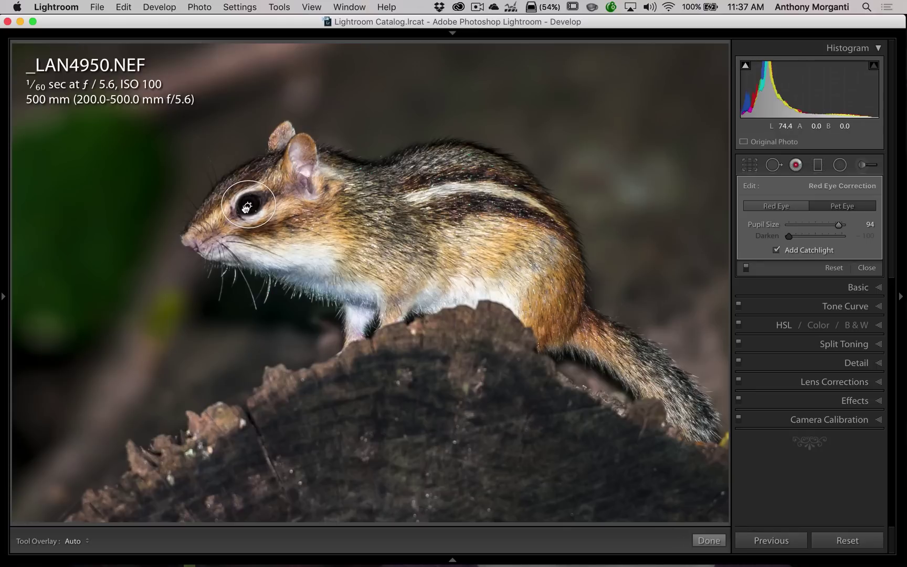
key("Delete")
left_click(248, 204)
Delete the red-eye correction and close the Red Eye Correction tool
key("BackSpace")
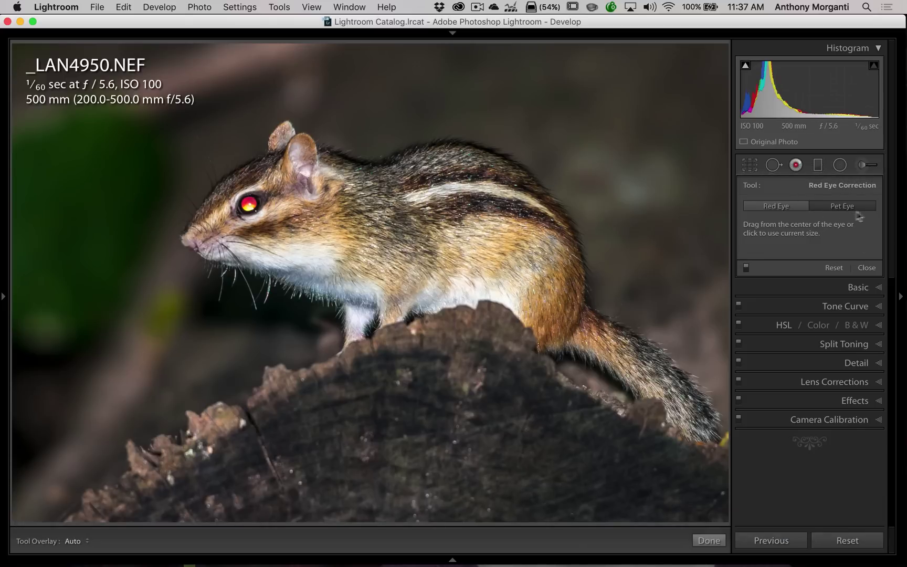
left_click(796, 166)
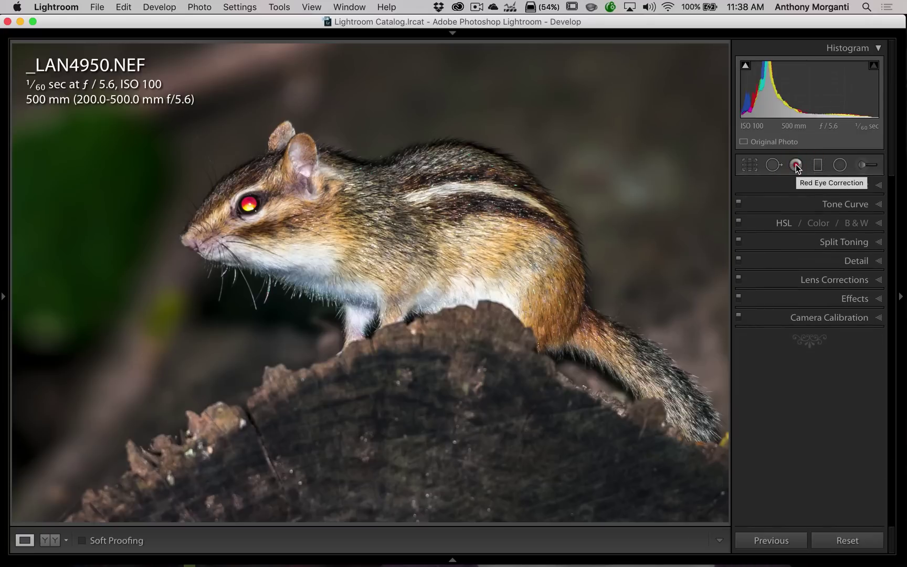
Set up the Adjustment Brush with Exposure -1.95, Saturation -100 and Feather 40
left_click(864, 165)
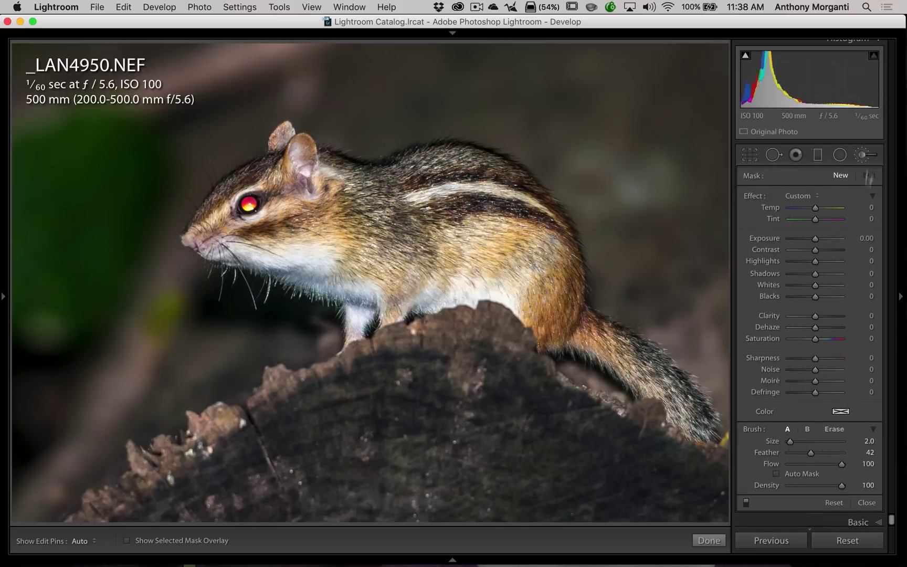
left_click_drag(815, 239, 802, 239)
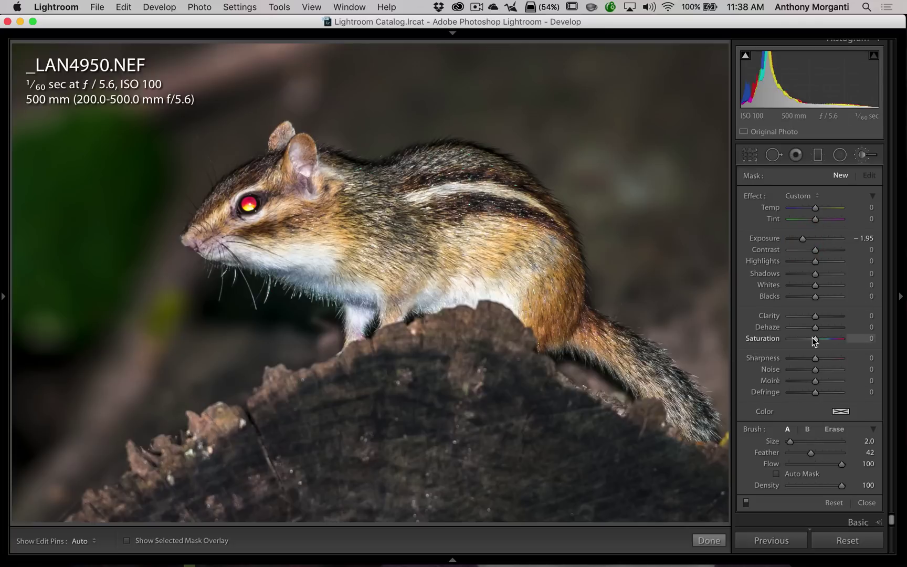
left_click_drag(815, 339, 754, 341)
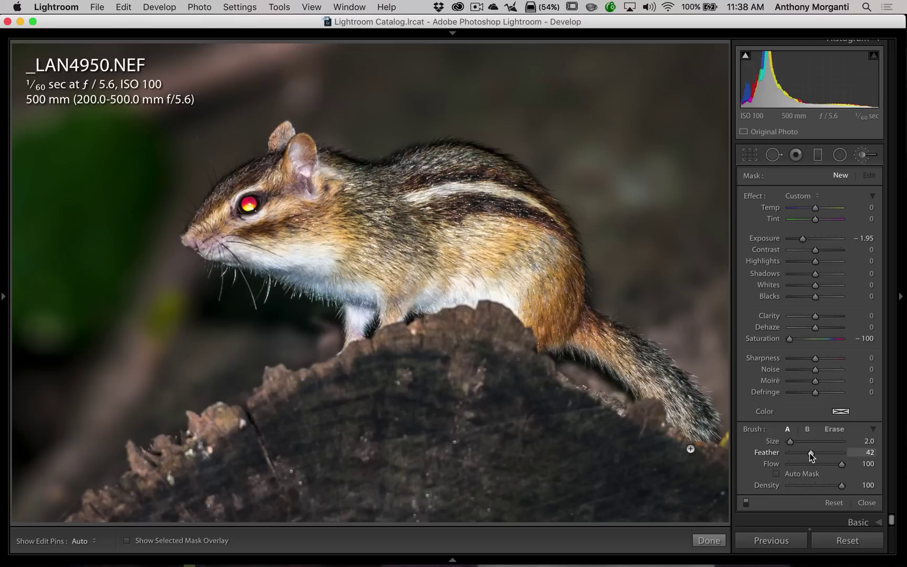
left_click_drag(809, 452, 810, 453)
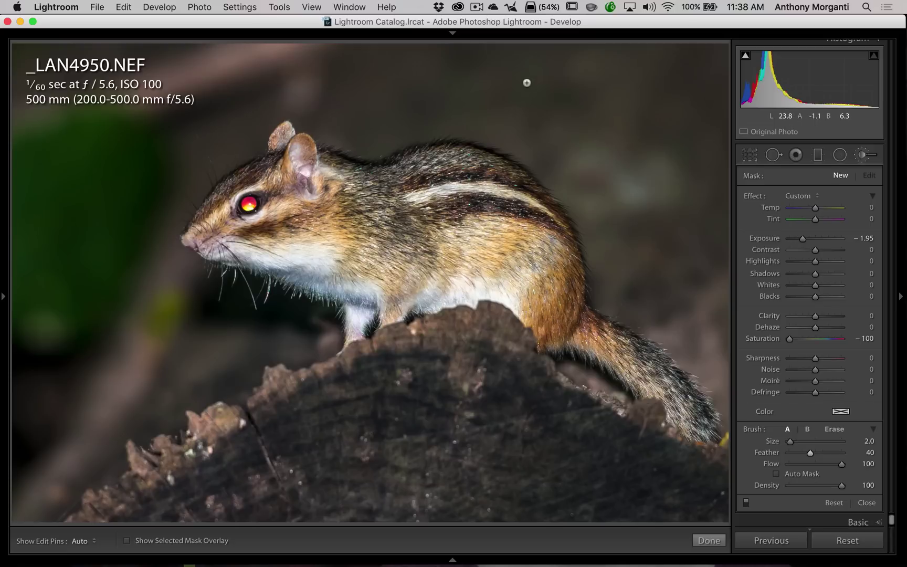
Shrink the brush to size 2, hide edit pins, and paint over the chipmunk's red eye
key("bracketright")
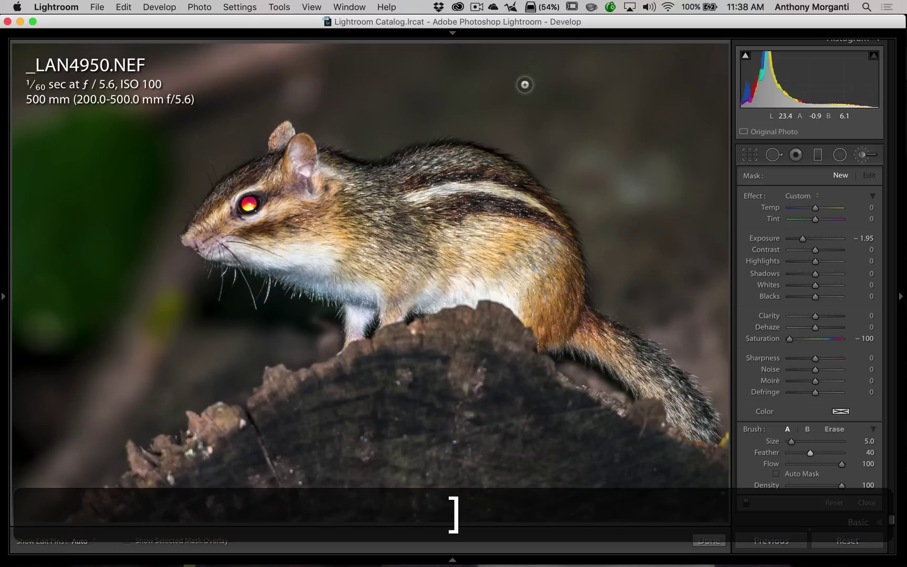
key("bracketleft")
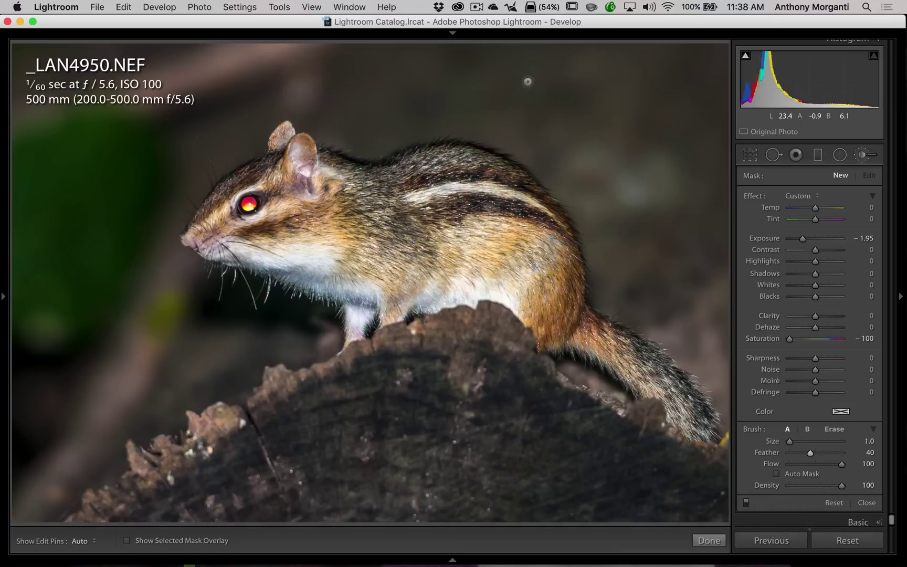
key("bracketleft")
key("h")
left_click_drag(247, 205, 249, 203)
left_click_drag(249, 205, 247, 204)
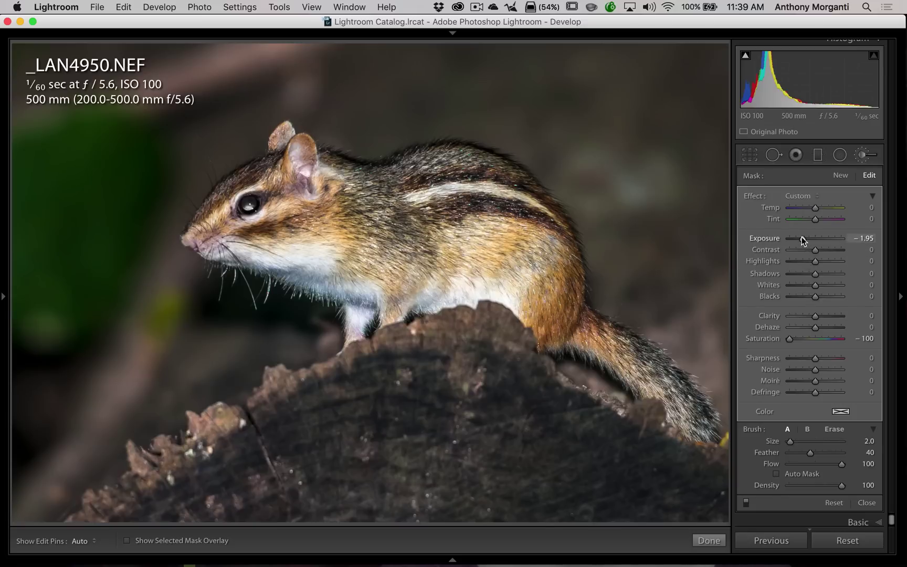
Lower the painted eye's brush Exposure to -2.92
left_click_drag(802, 238, 794, 239)
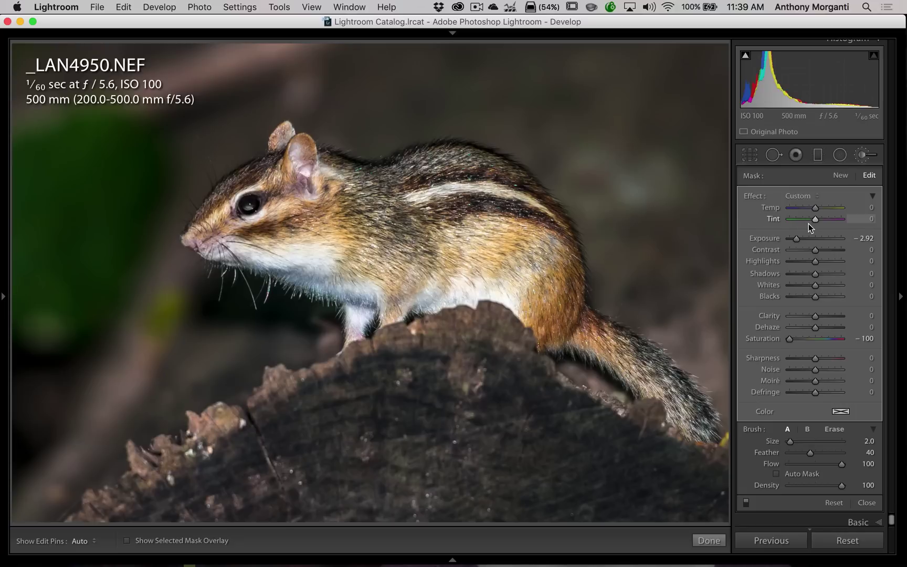
Start a new brush mask and hide the edit pins to review the dark eye
left_click(840, 177)
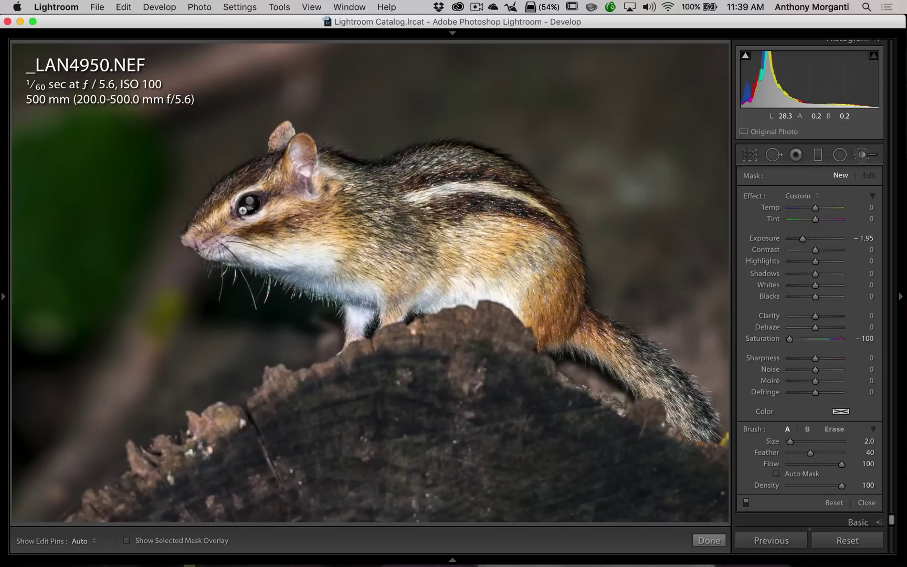
key("h")
key("h")
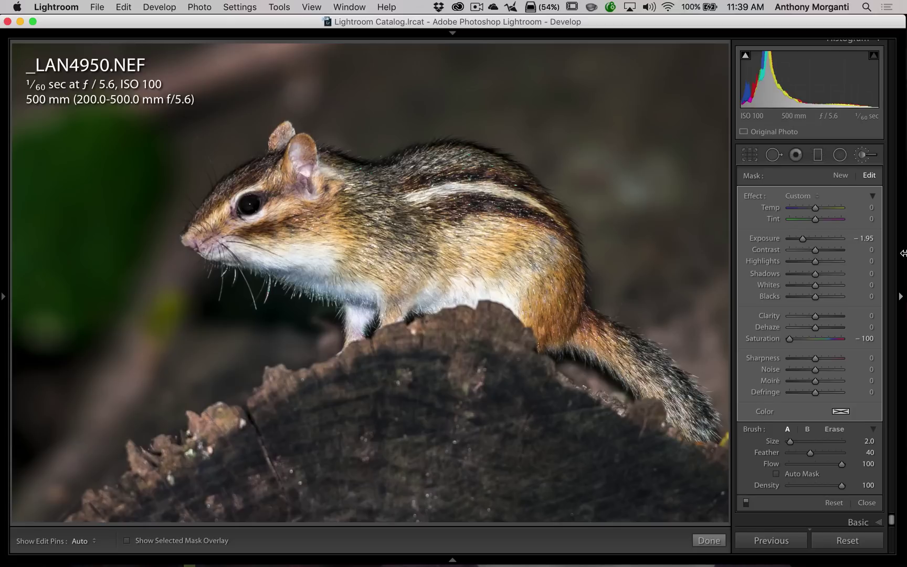